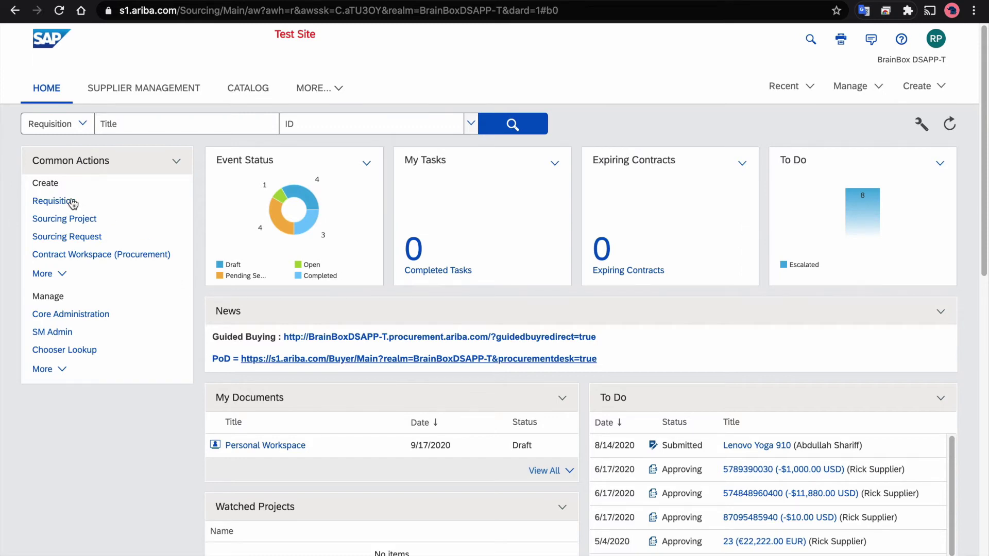
# Step: Add two Mac Powerbook Monitor HDI14M/DB15M units from Hardware Accessories to a new requisition's cart
pyautogui.click(72, 202)
pyautogui.moveTo(89, 176)
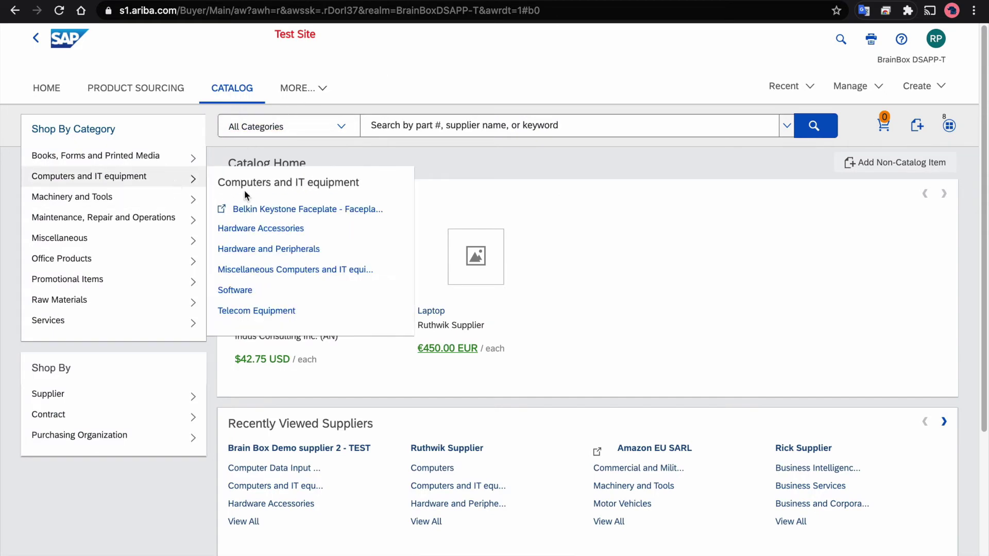
pyautogui.click(262, 230)
pyautogui.click(245, 237)
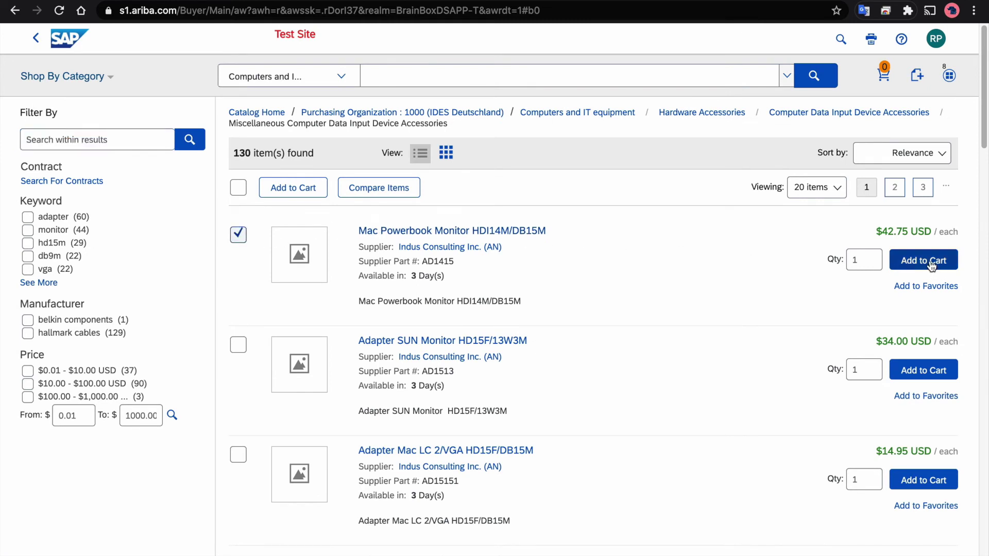
pyautogui.click(860, 260)
pyautogui.press('BackSpace')
pyautogui.write('2')
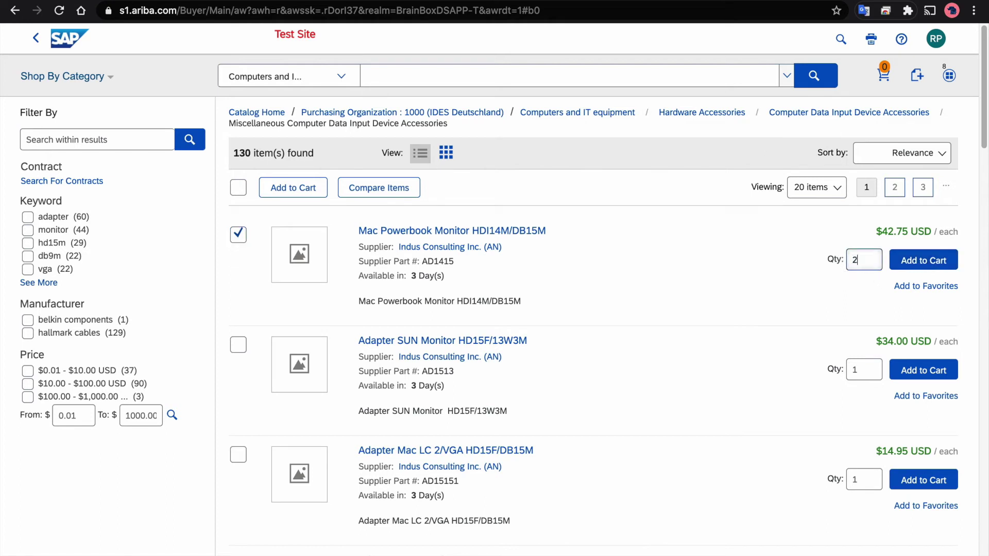
pyautogui.click(912, 268)
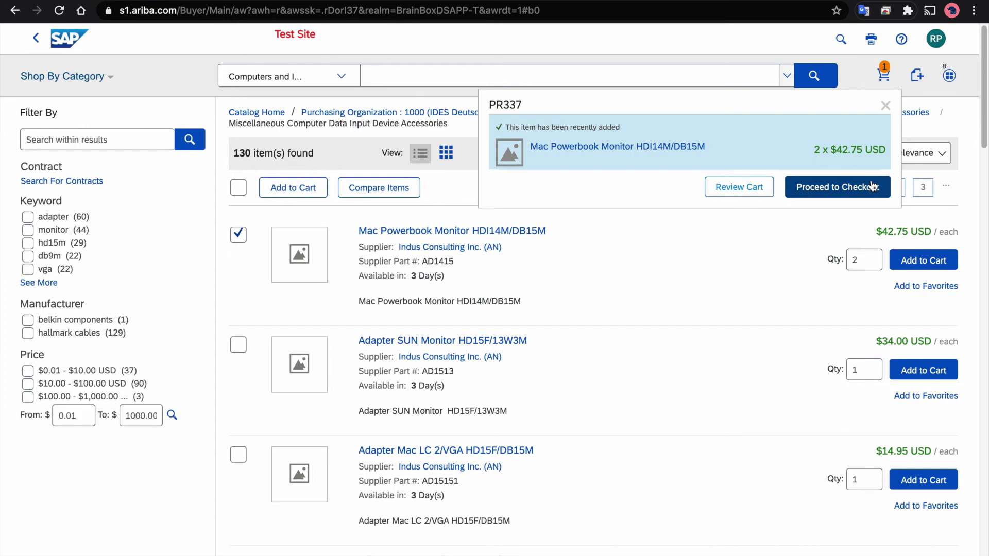
pyautogui.click(872, 187)
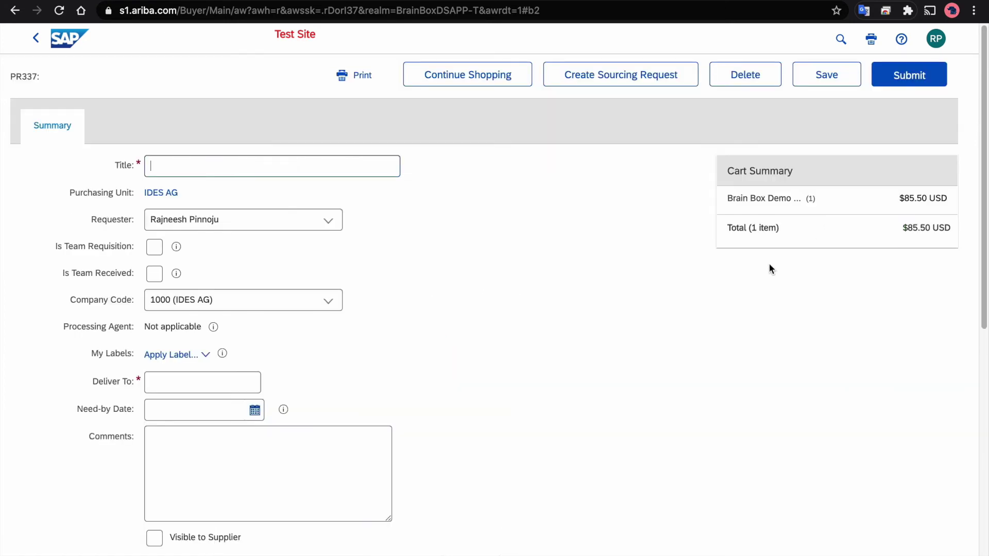
# Step: Title PR337 'Desktops for Ariba Training', deliver to Brainbox Consulting, Netherlands, needed by 16 October
pyautogui.click(380, 162)
pyautogui.write('Deskt')
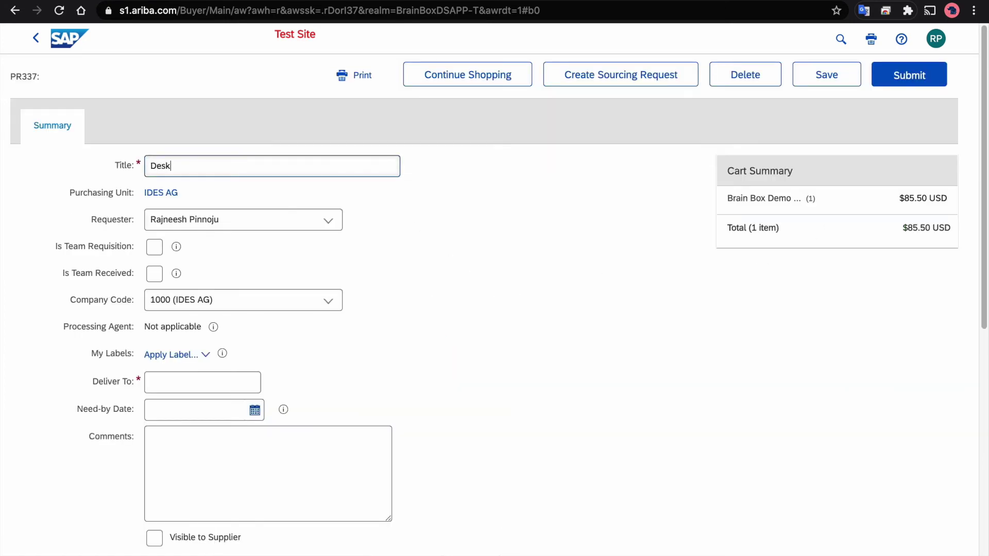
pyautogui.write('ops for Ariba ')
pyautogui.write('Training')
pyautogui.press('Tab')
pyautogui.write('Brainno')
pyautogui.press('BackSpace')
pyautogui.press('BackSpace')
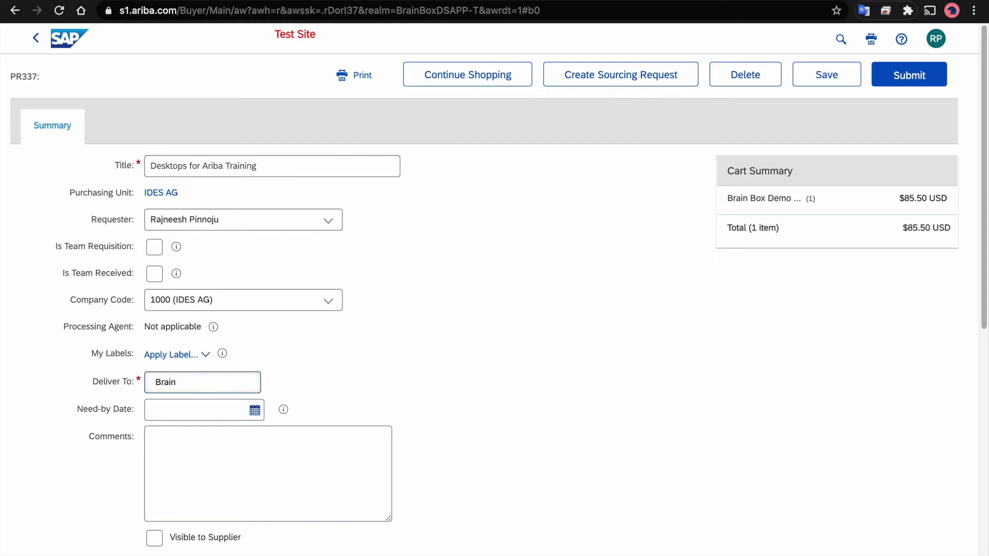
pyautogui.write('box Consulting,')
pyautogui.write('Netherlands')
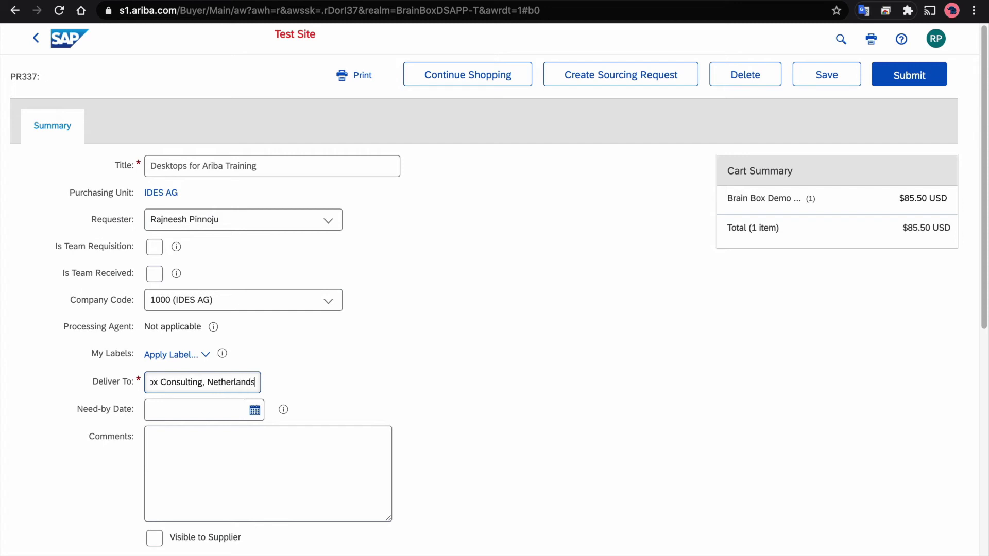
pyautogui.click(255, 411)
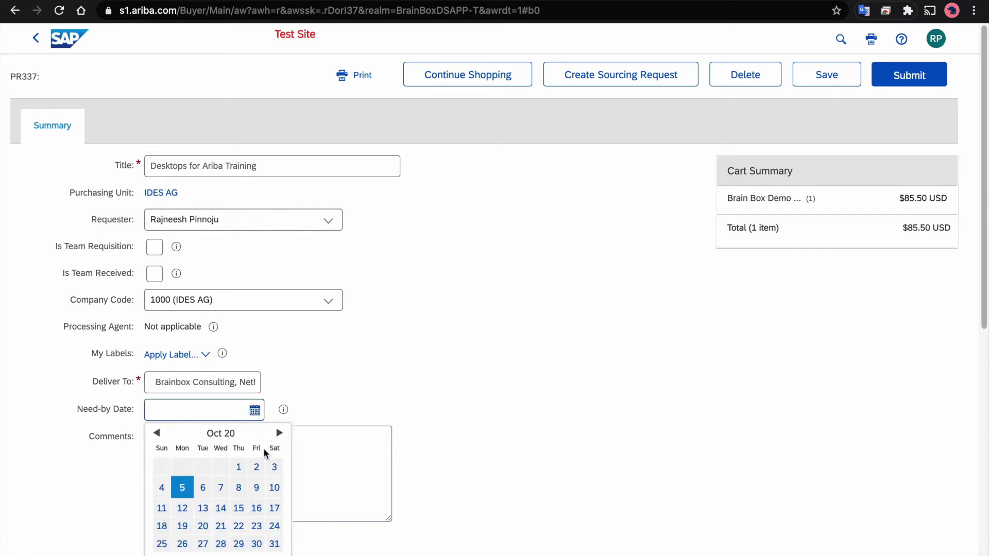
pyautogui.click(257, 509)
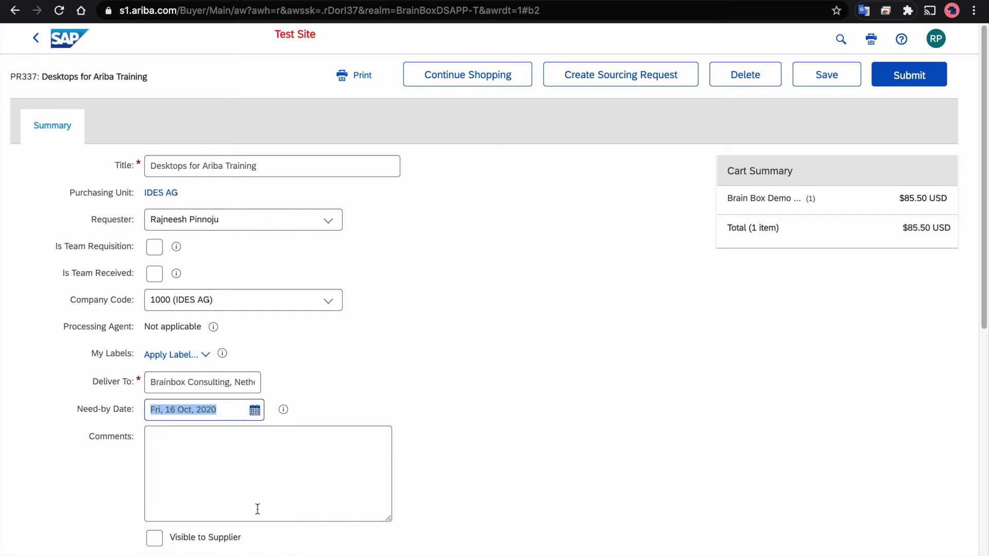
# Step: Add the comment 'Both quantities to be shipped on same date'
pyautogui.click(251, 444)
pyautogui.write('Both quantities ')
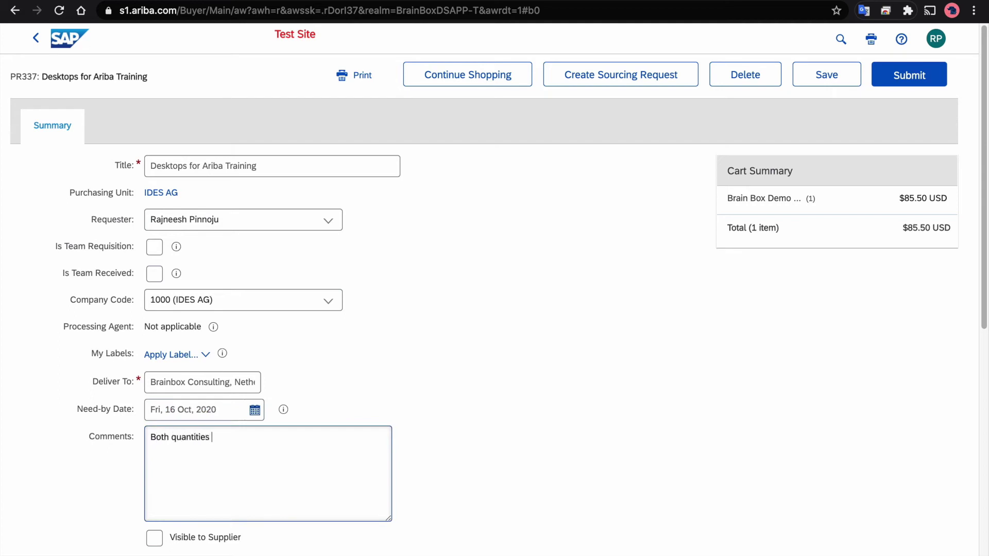
pyautogui.write('to be sho')
pyautogui.press('BackSpace')
pyautogui.write('ip')
pyautogui.write('ped on same')
pyautogui.write(' date')
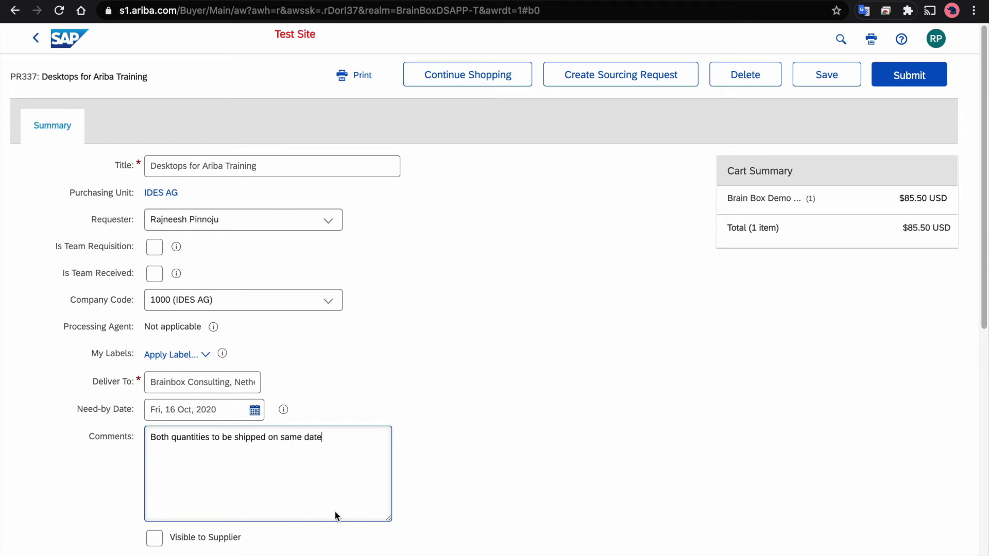
# Step: Mark the shipping comment as visible to the supplier
pyautogui.scroll(-2, 456, 455)
pyautogui.scroll(-1, 456, 455)
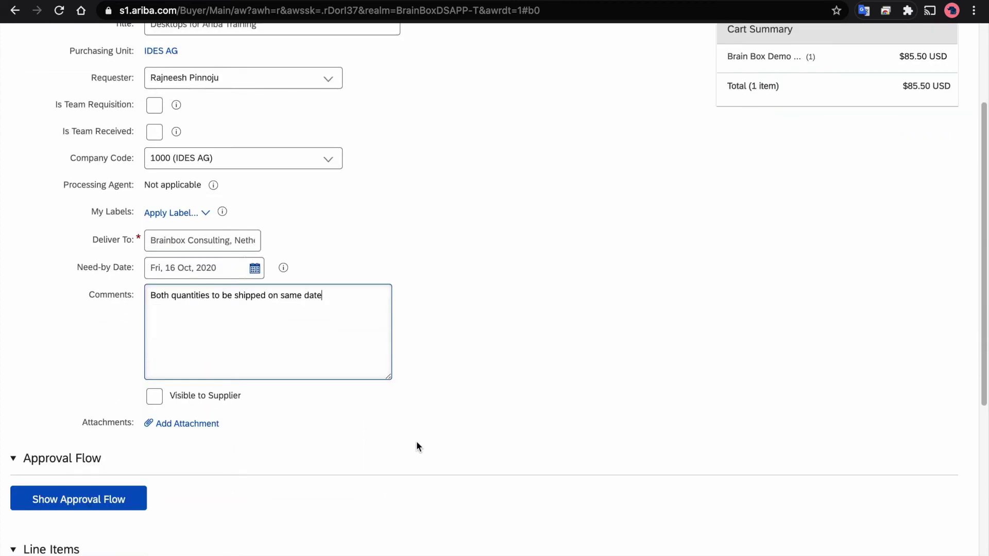
pyautogui.click(154, 396)
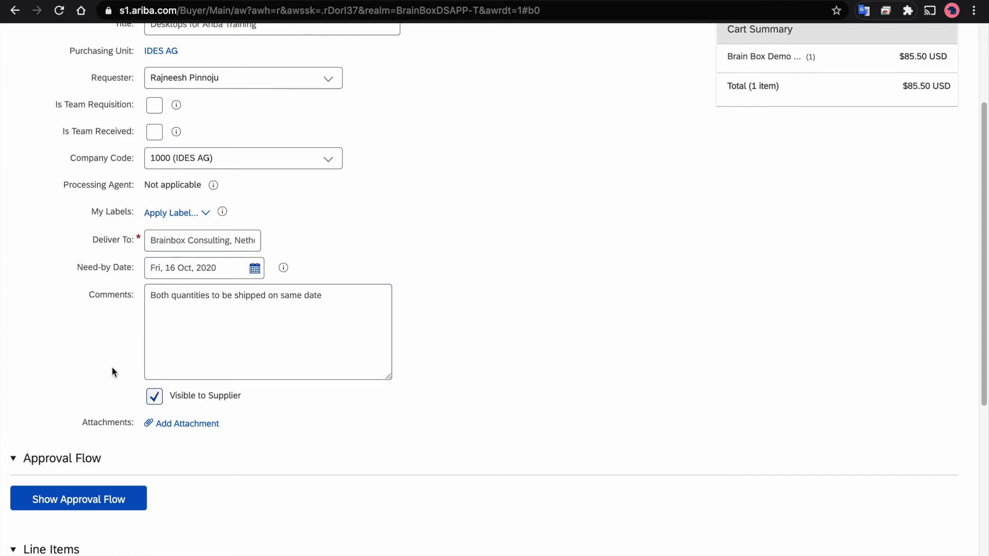
# Step: Review the monitor line item's full details through Actions > Edit Details
pyautogui.scroll(-2, 113, 366)
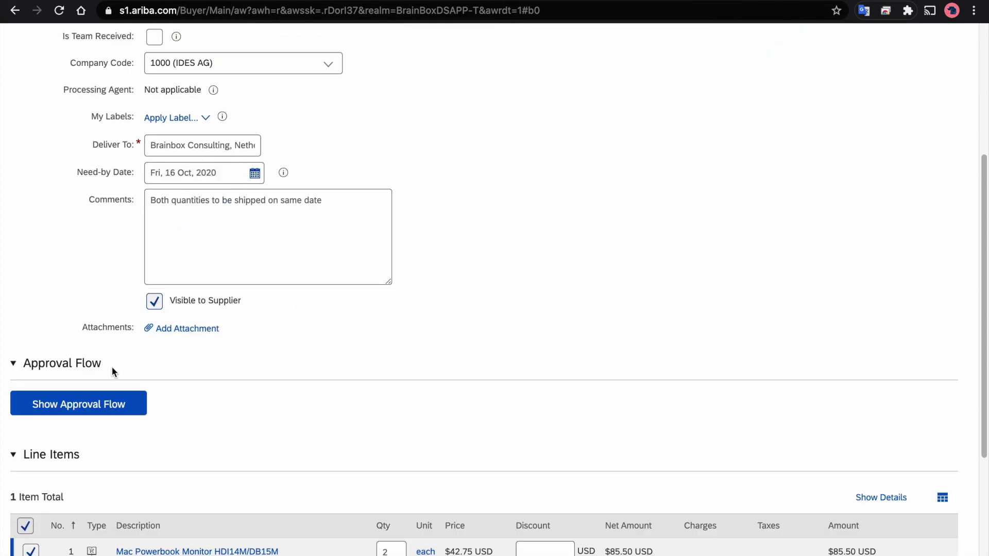
pyautogui.scroll(-4, 112, 367)
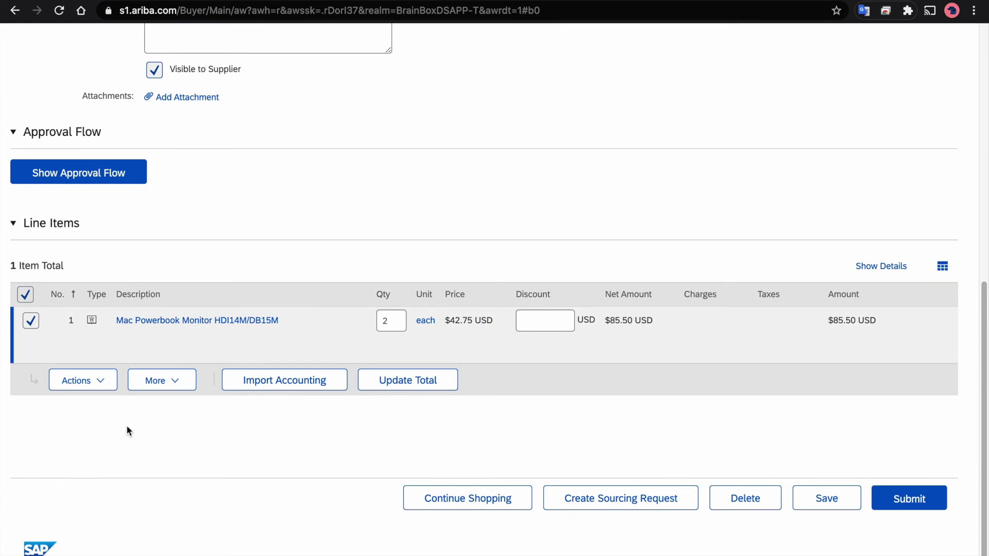
pyautogui.click(98, 380)
pyautogui.click(94, 418)
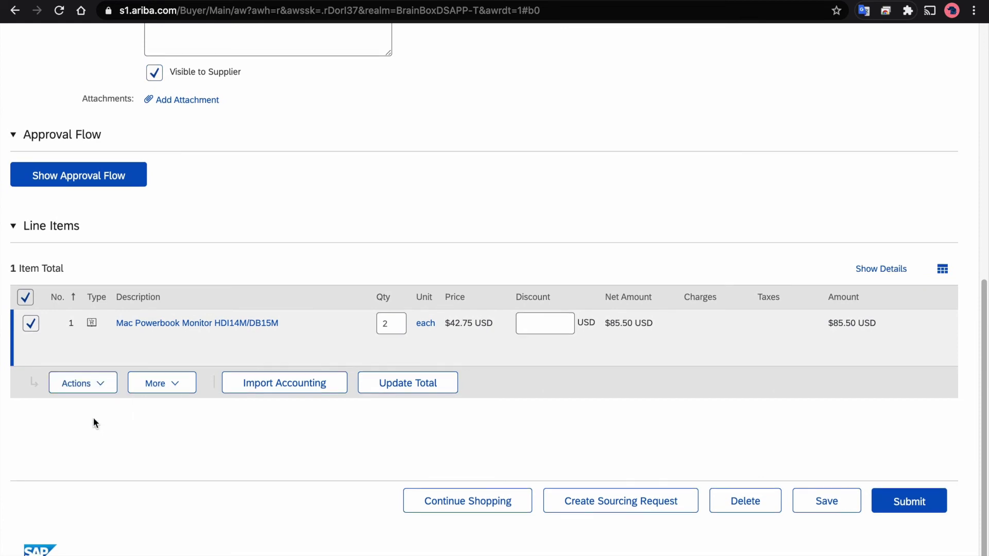
pyautogui.click(535, 303)
pyautogui.scroll(-6, 535, 303)
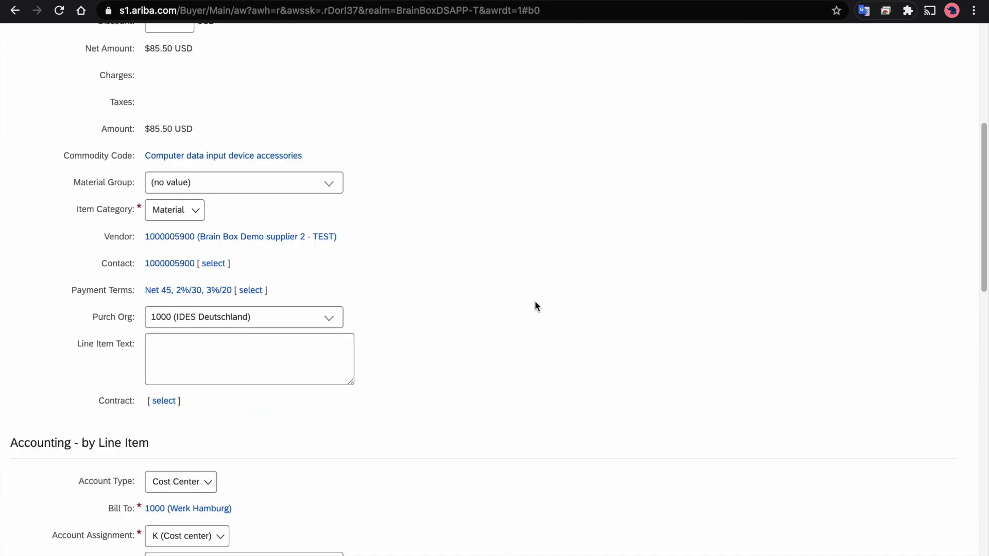
pyautogui.scroll(-3, 535, 304)
pyautogui.scroll(-10, 535, 304)
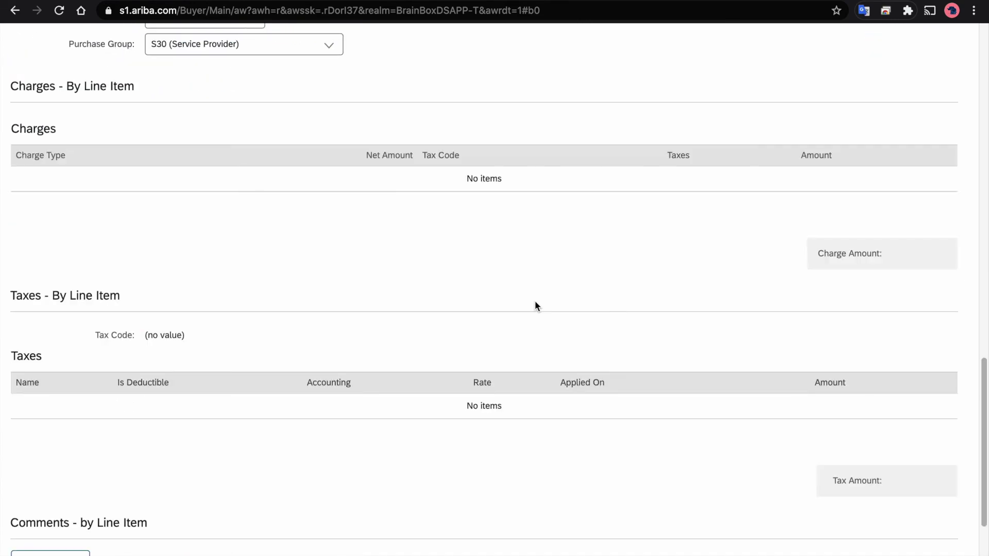
pyautogui.scroll(-2, 534, 304)
pyautogui.scroll(9, 534, 304)
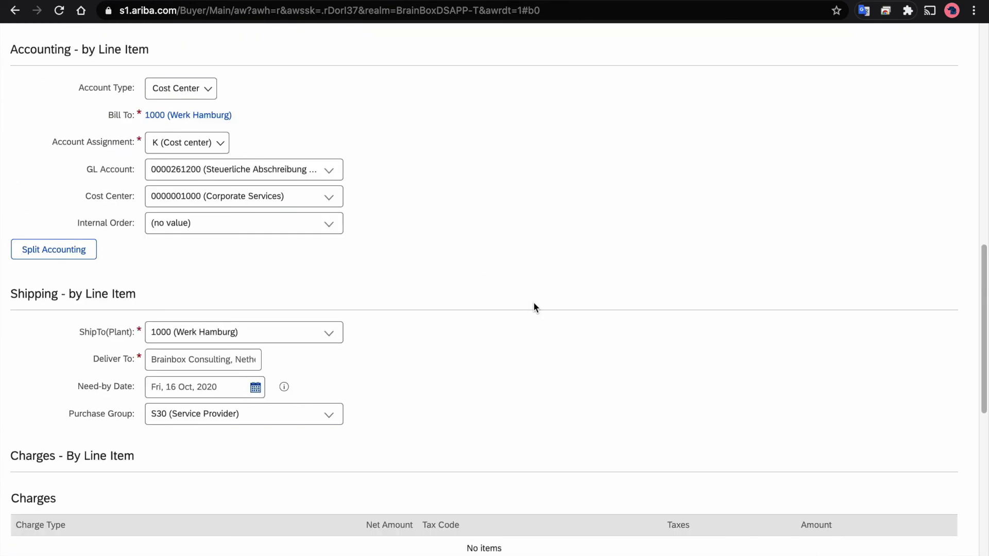
pyautogui.scroll(5, 534, 303)
pyautogui.scroll(9, 534, 303)
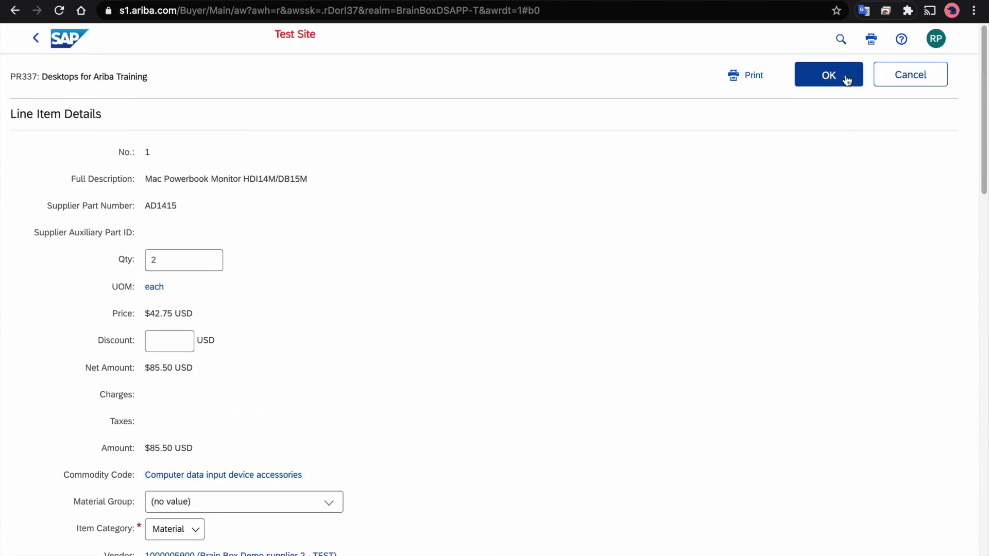
pyautogui.scroll(-5, 889, 285)
pyautogui.scroll(-1, 889, 286)
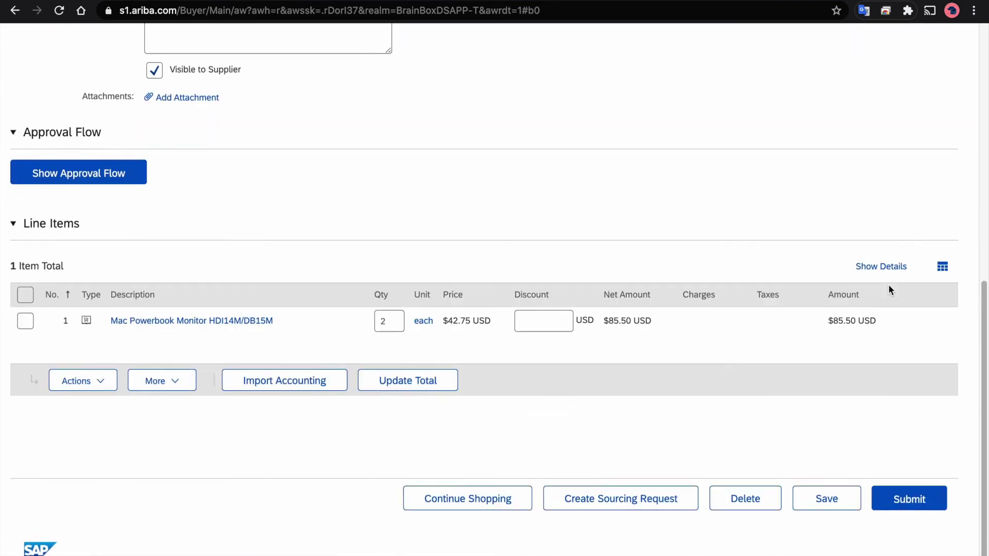
# Step: Preview PR337's approval flow, then submit the requisition for approval
pyautogui.click(130, 179)
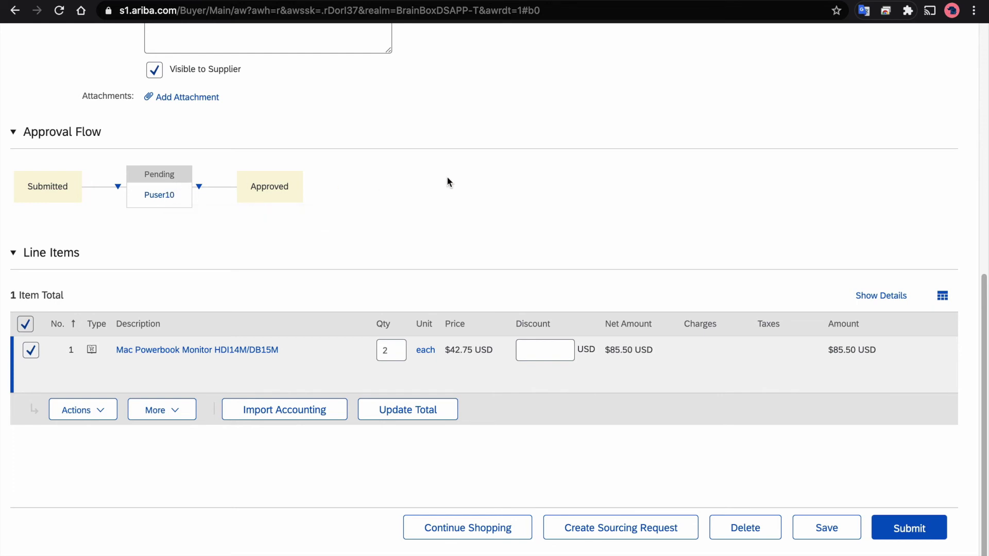
pyautogui.scroll(10, 539, 206)
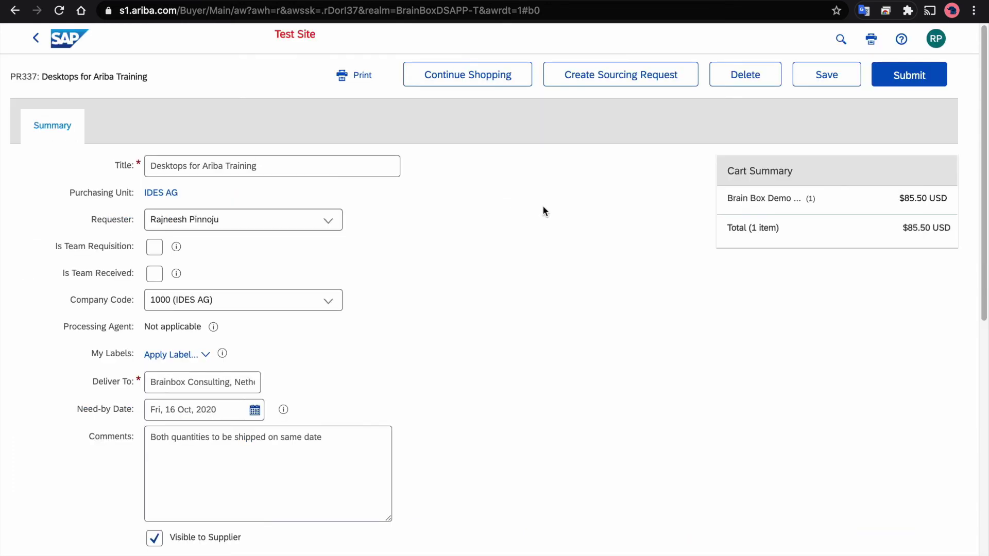
pyautogui.click(919, 77)
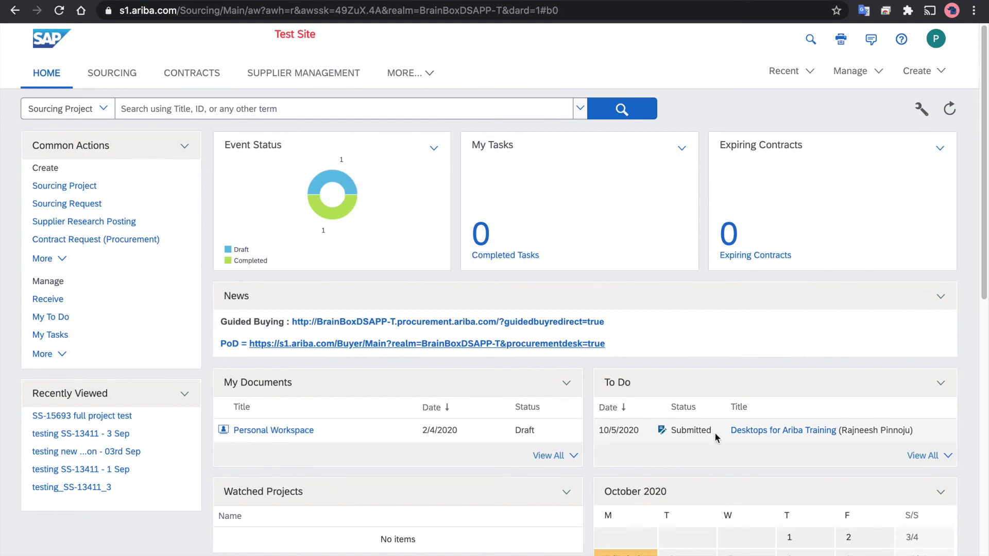
# Step: Approve 'Desktops for Ariba Training' from the To Do list with the comment 'Approved'
pyautogui.click(771, 434)
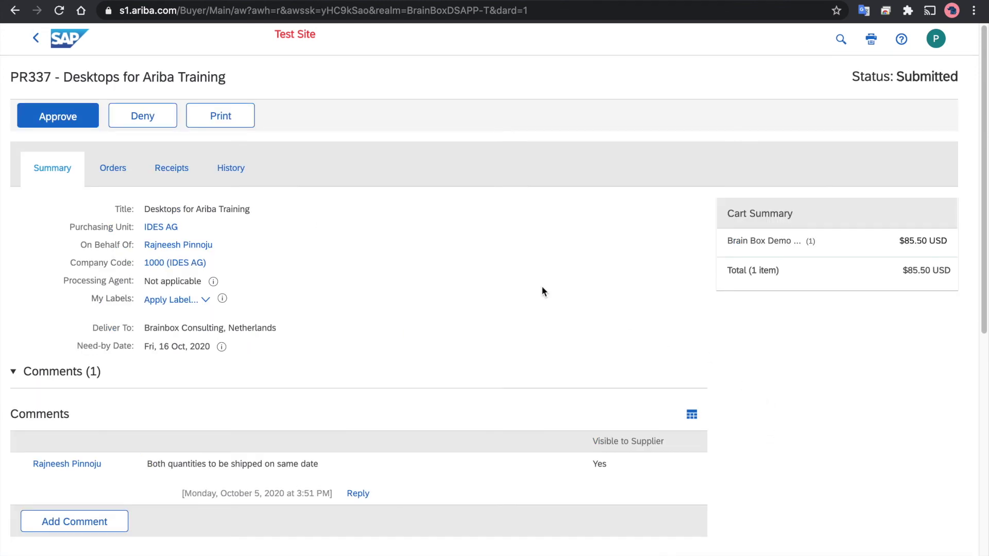
pyautogui.click(56, 118)
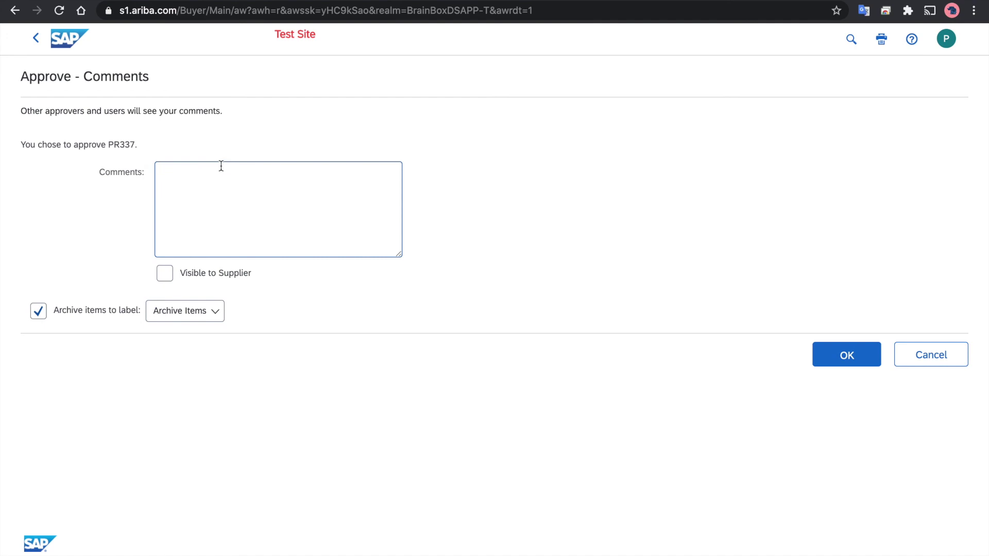
pyautogui.write('Approved')
pyautogui.click(847, 355)
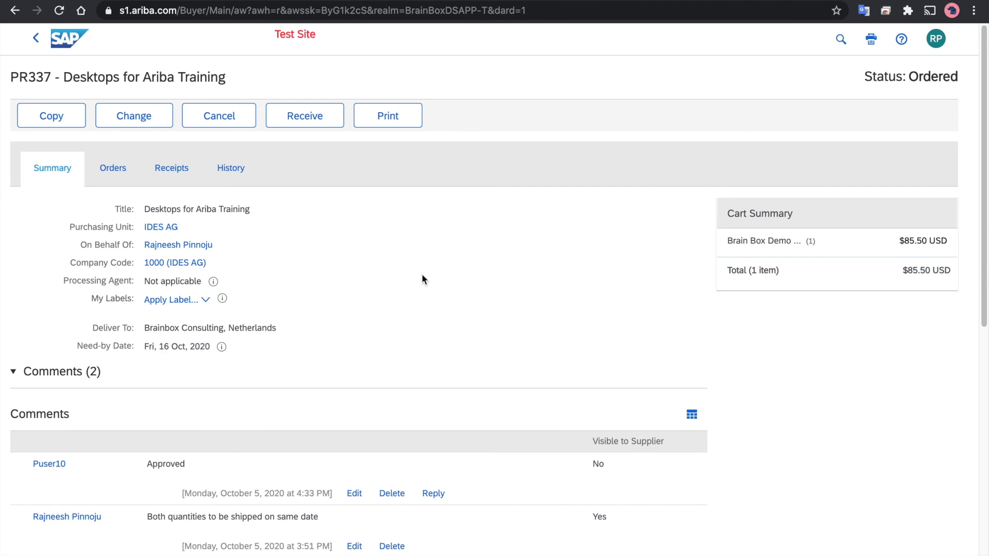
# Step: Show PR337's approval flow to confirm Puser10's approval is completed
pyautogui.scroll(-4, 422, 275)
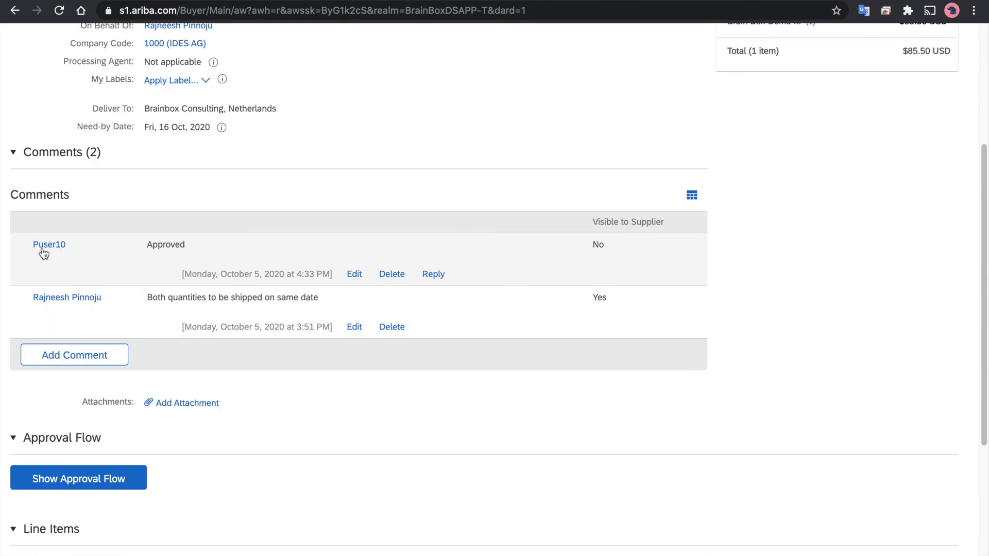
pyautogui.click(146, 479)
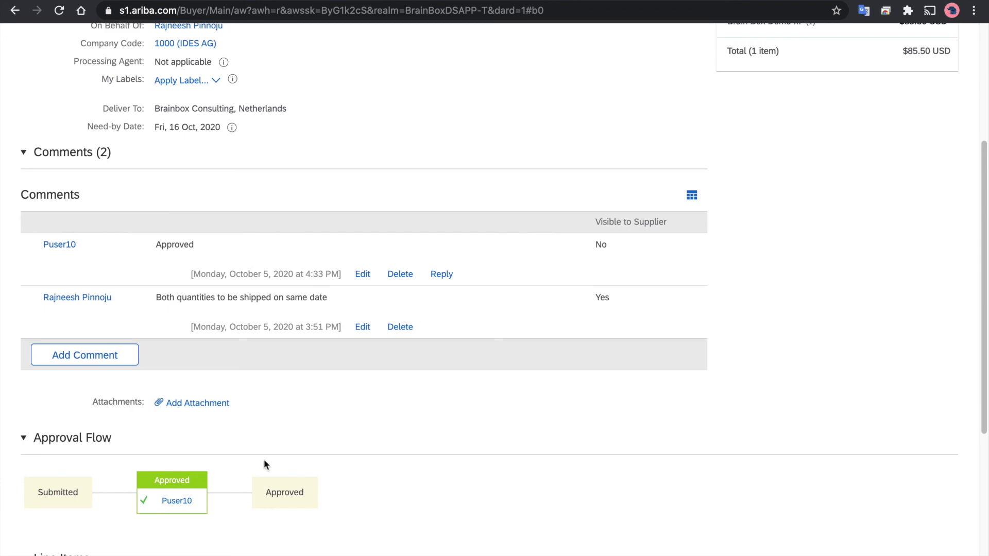
pyautogui.scroll(4, 263, 463)
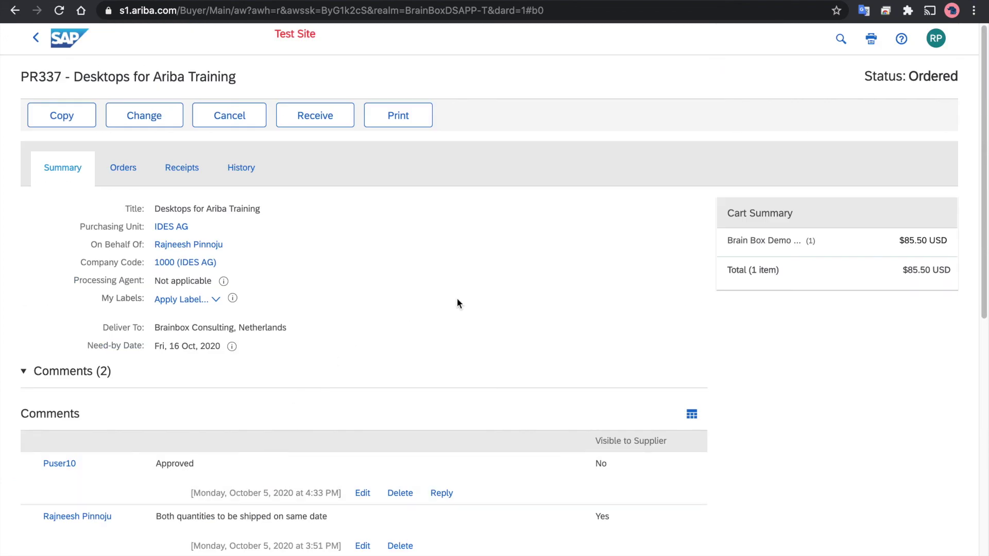